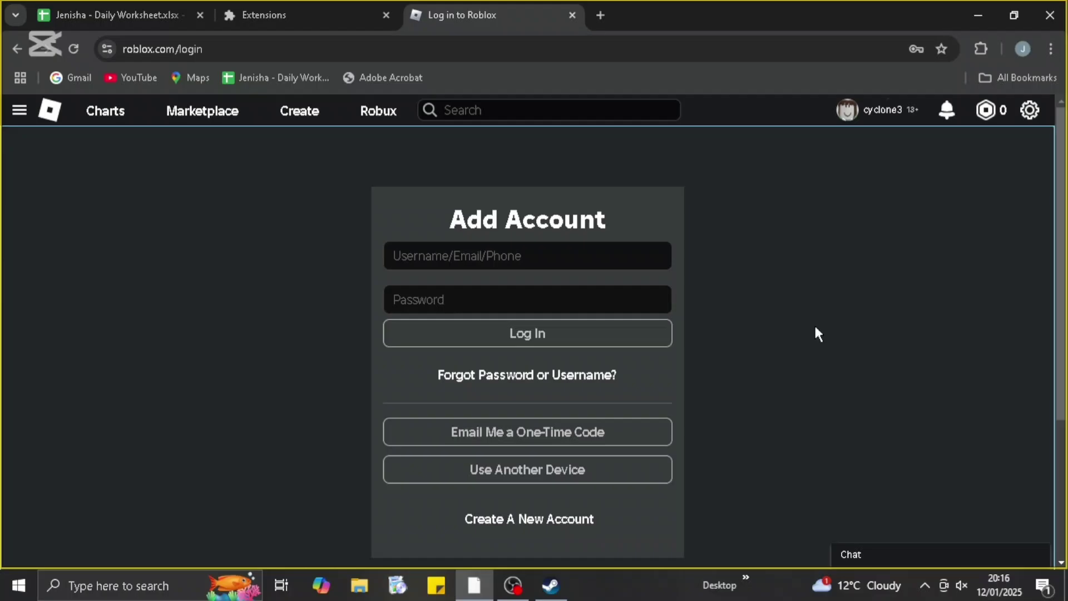
- Go to Chrome's Privacy and security settings through the main menu's Settings
{"action": "left_click", "coordinate": [1050, 48]}
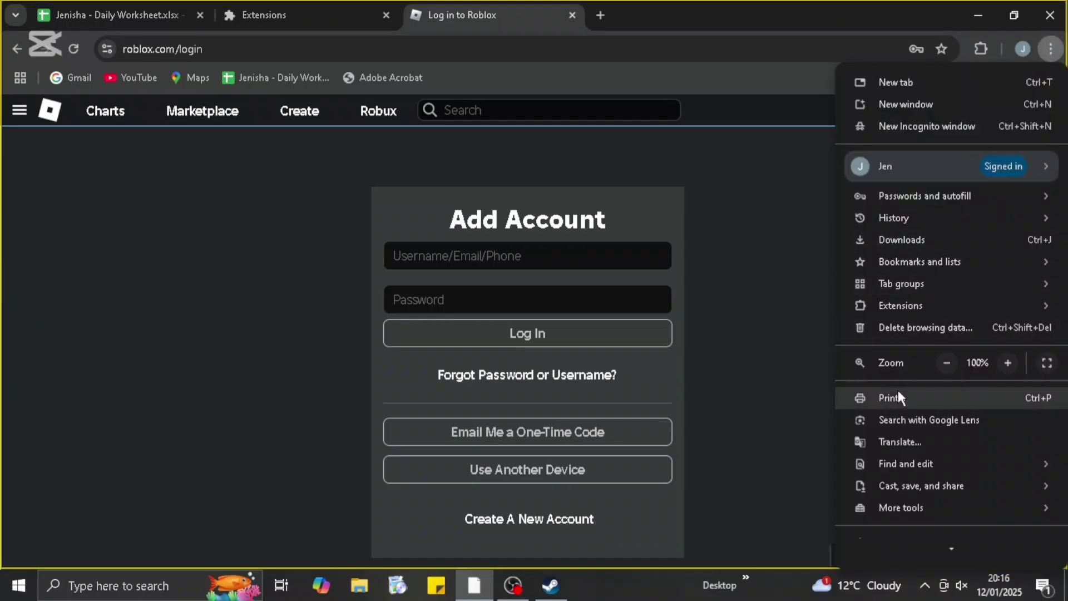
{"action": "scroll", "coordinate": [897, 388], "scroll_direction": "down", "scroll_amount": 1}
{"action": "scroll", "coordinate": [875, 506], "scroll_direction": "down", "scroll_amount": 1}
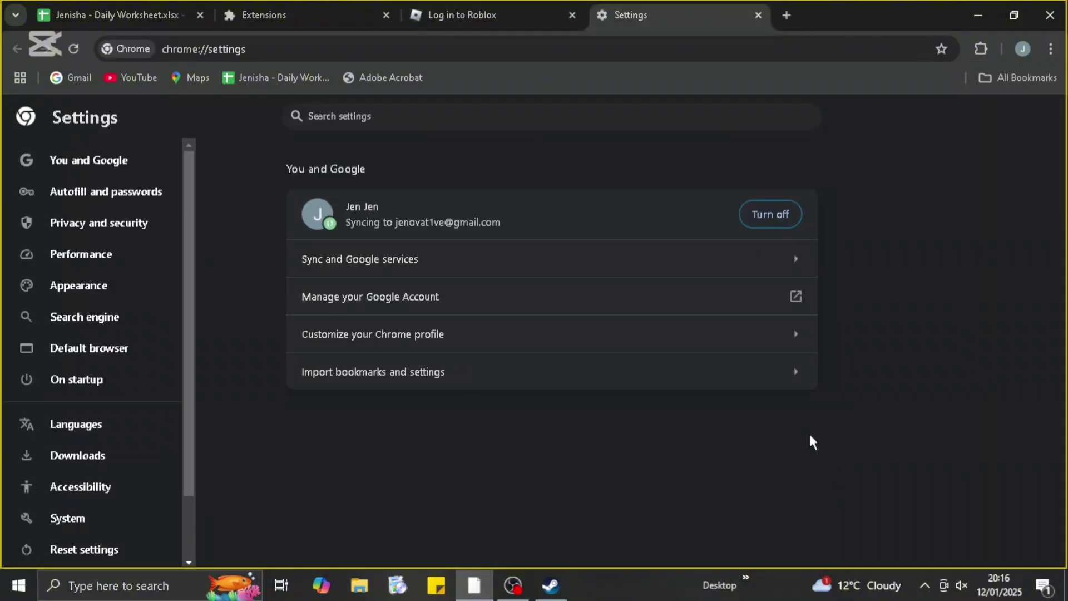
{"action": "left_click", "coordinate": [155, 234]}
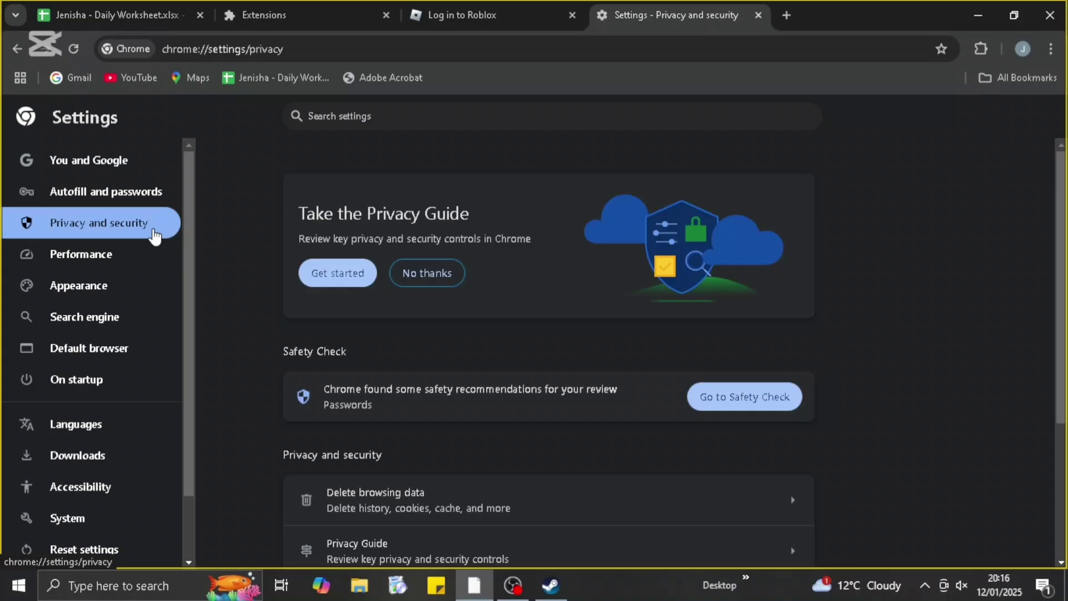
{"action": "scroll", "coordinate": [363, 347], "scroll_direction": "down", "scroll_amount": 2}
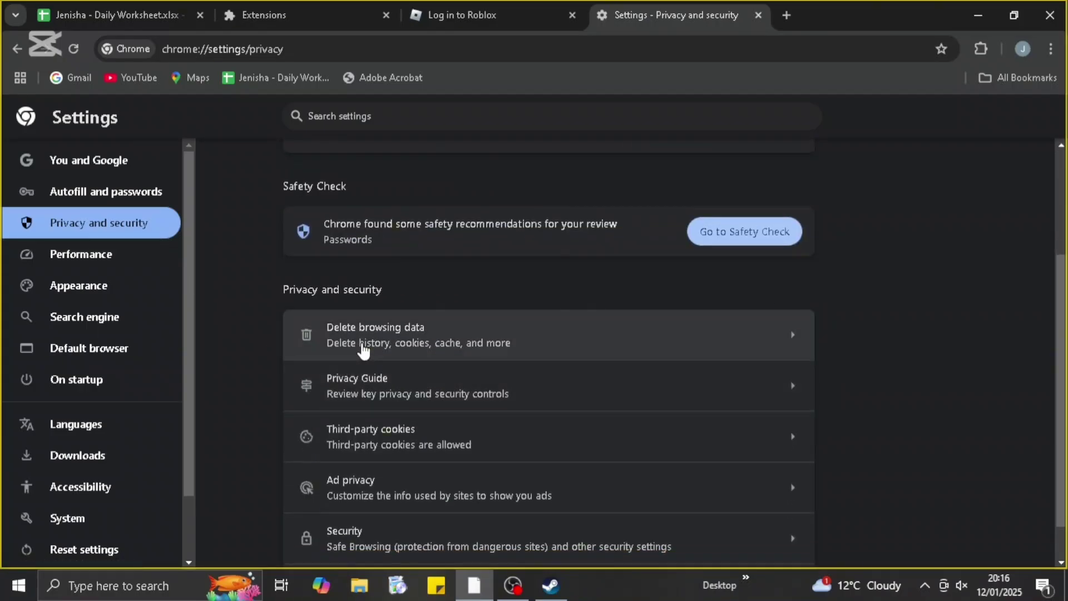
- Delete the last hour's browsing history, cookies and cached images and files
{"action": "left_click", "coordinate": [363, 348]}
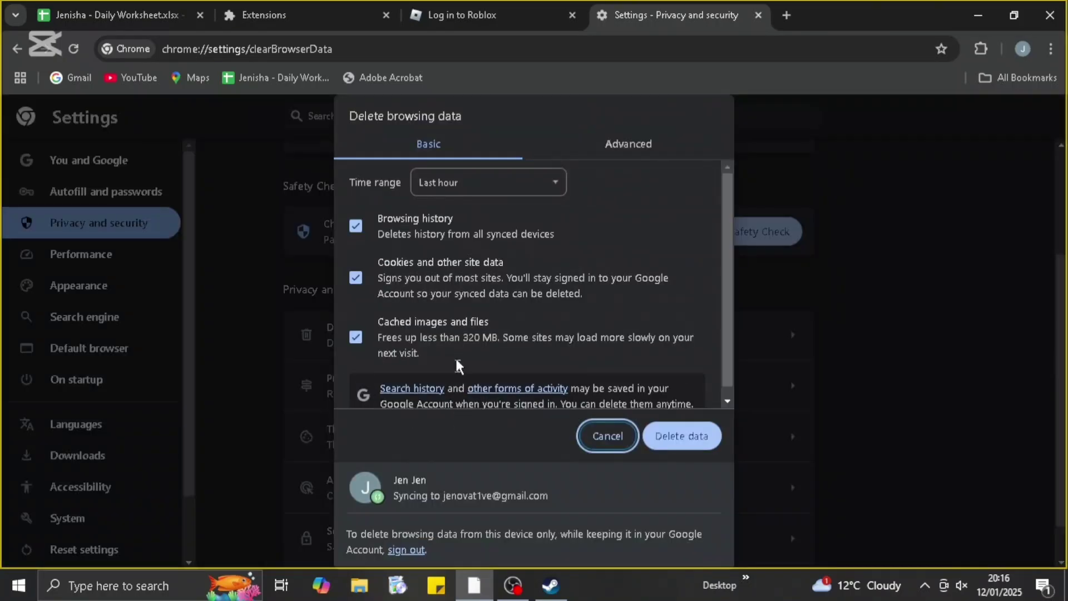
{"action": "left_click", "coordinate": [487, 183]}
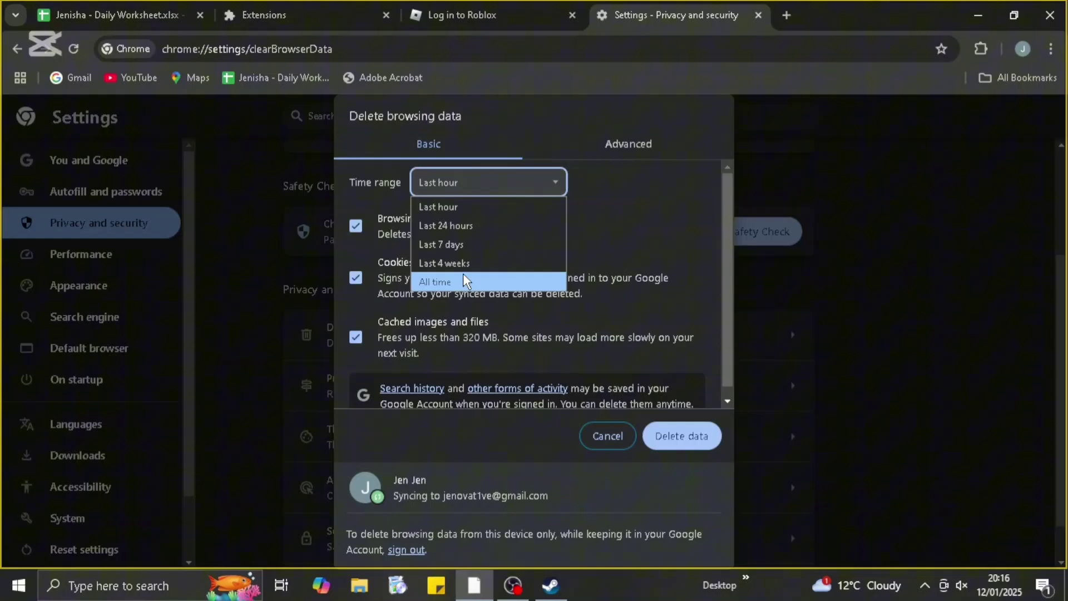
{"action": "left_click", "coordinate": [592, 247]}
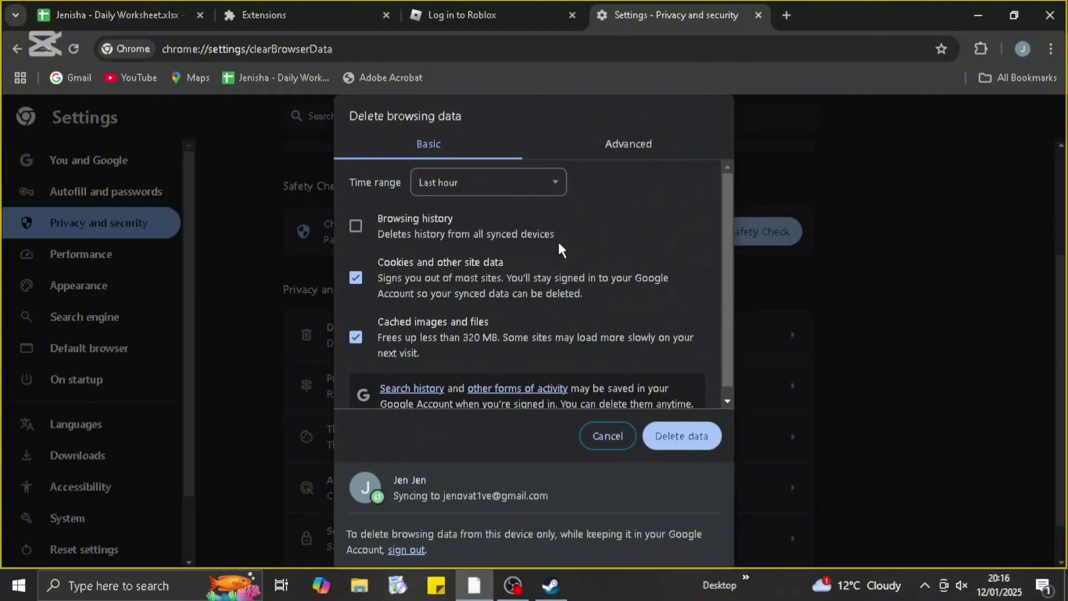
{"action": "left_click", "coordinate": [564, 241]}
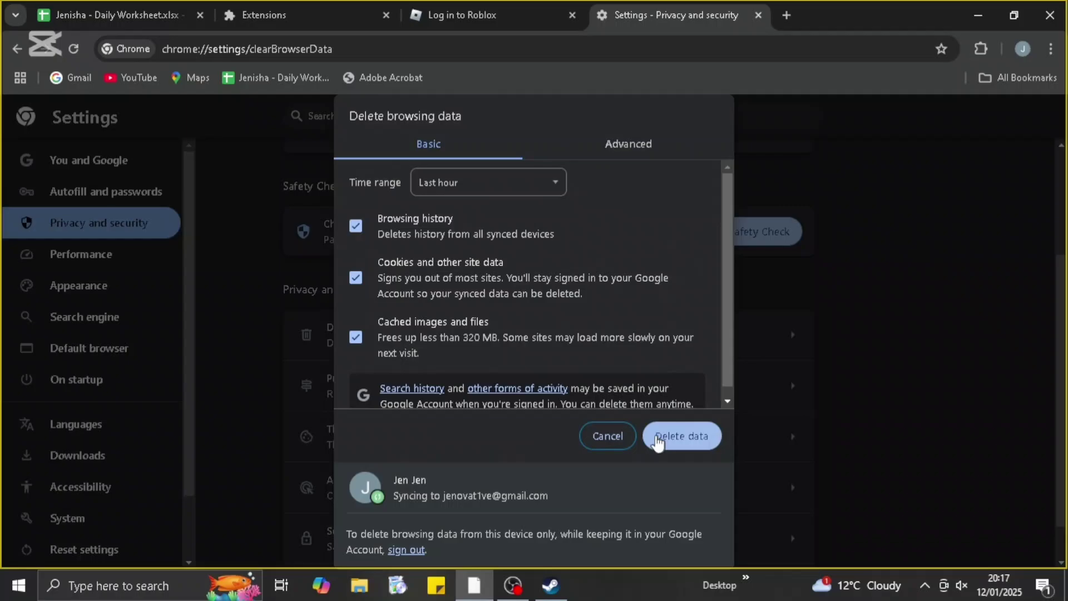
{"action": "left_click", "coordinate": [622, 434]}
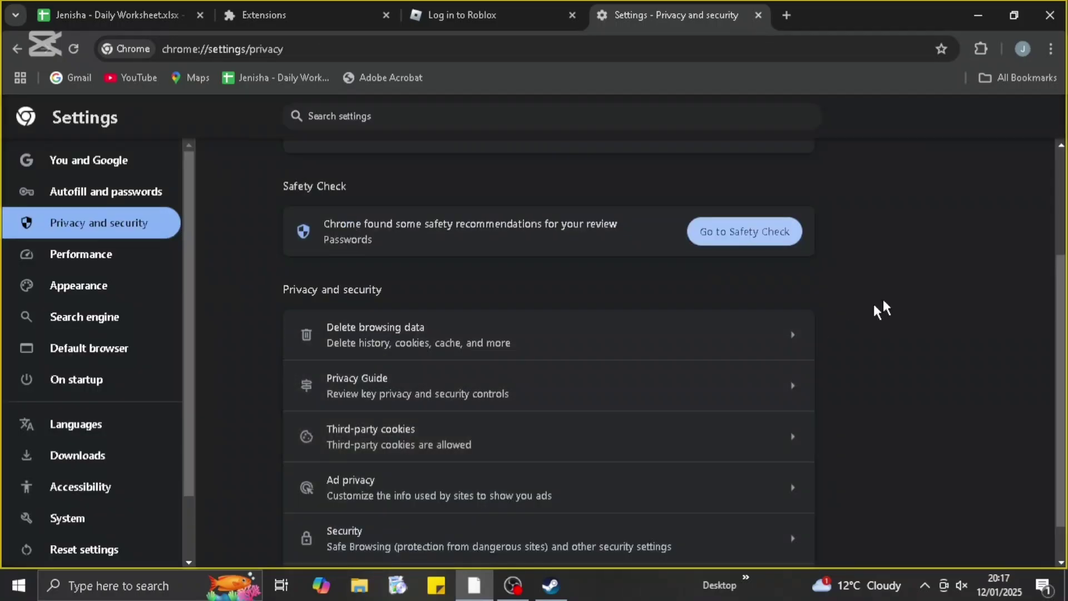
- Switch back to the 'Log in to Roblox' tab showing the Add Account form
{"action": "left_click", "coordinate": [464, 21]}
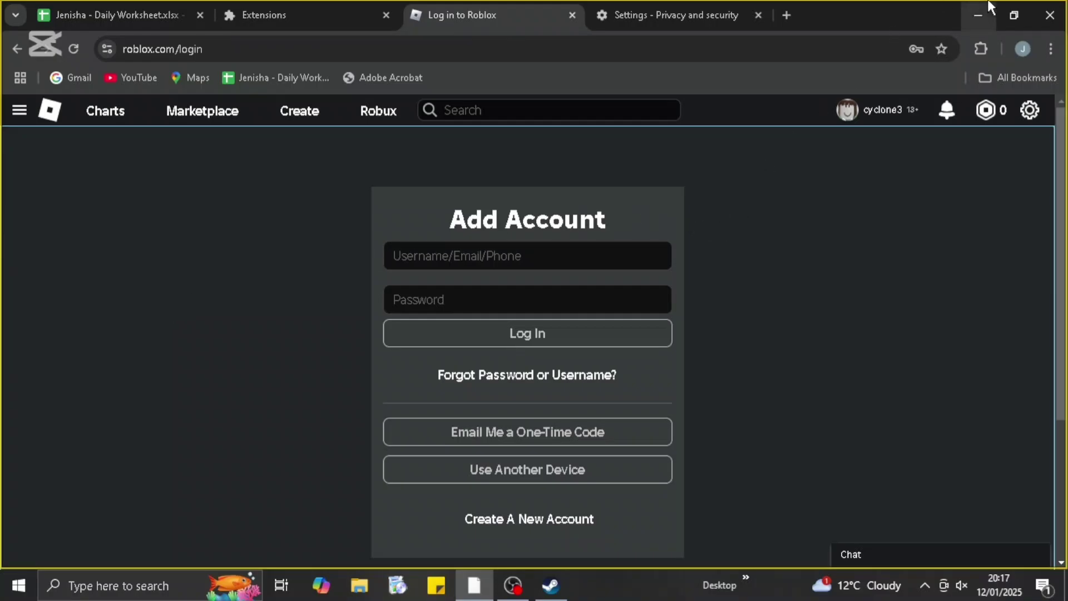
- Minimize the Chrome window to show the Windows desktop icons
{"action": "left_click", "coordinate": [973, 18]}
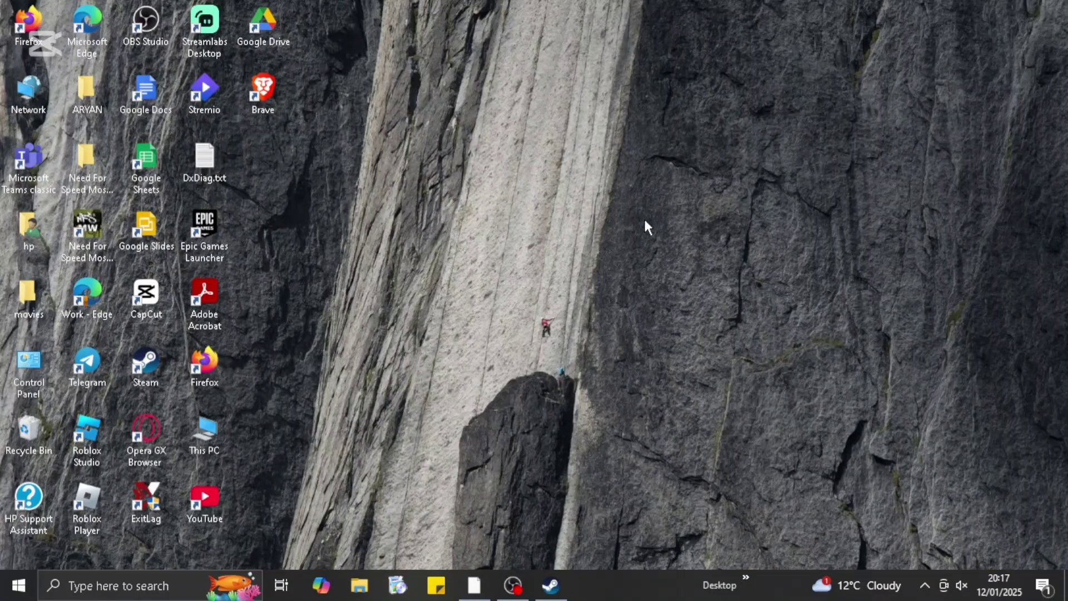